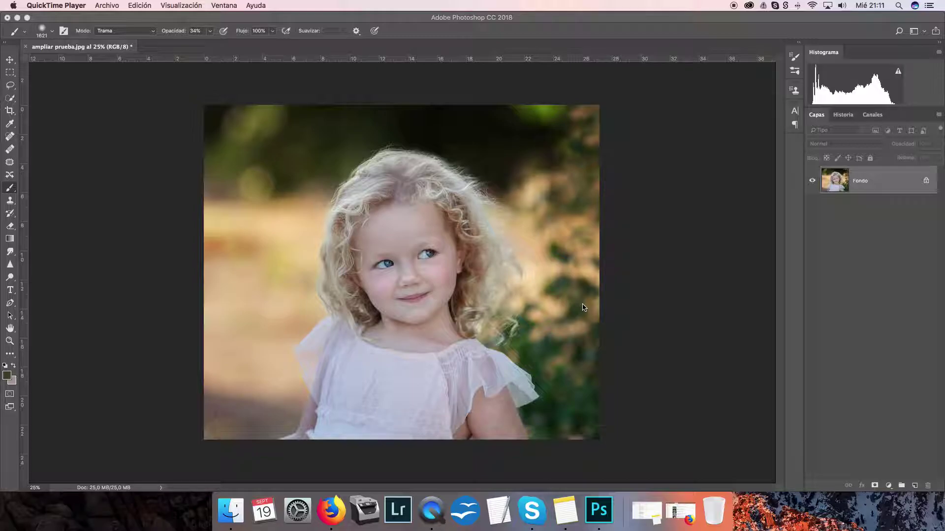
- Activate the Crop tool on ampliar prueba.jpg, with Content-Aware and Delete Cropped Pixels enabled
click(8, 111)
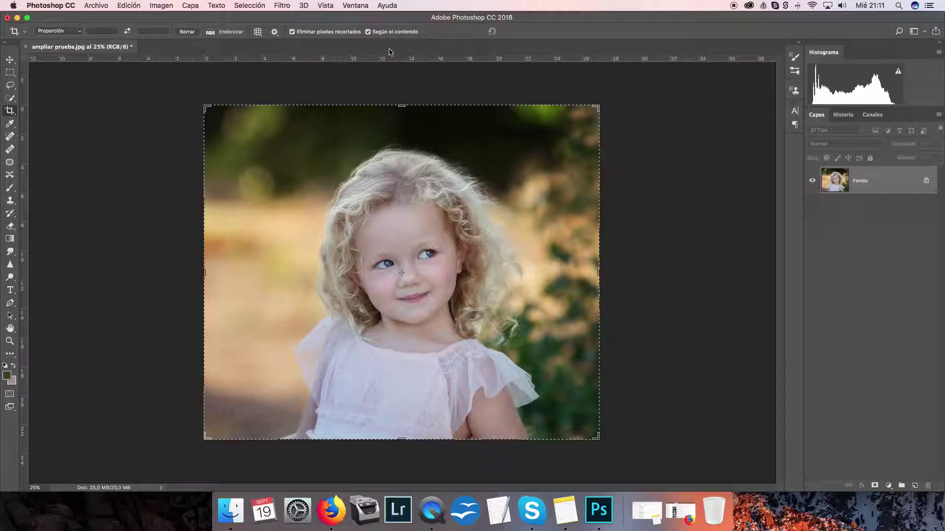
- Extend the crop frame outward on the right and left, then commit the Content-Aware crop
drag(599, 273, 642, 275)
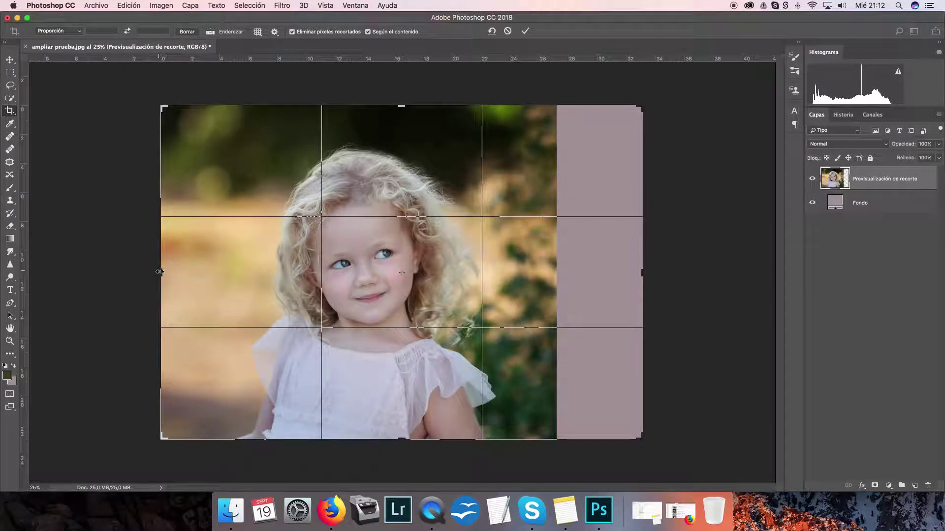
drag(161, 272, 128, 272)
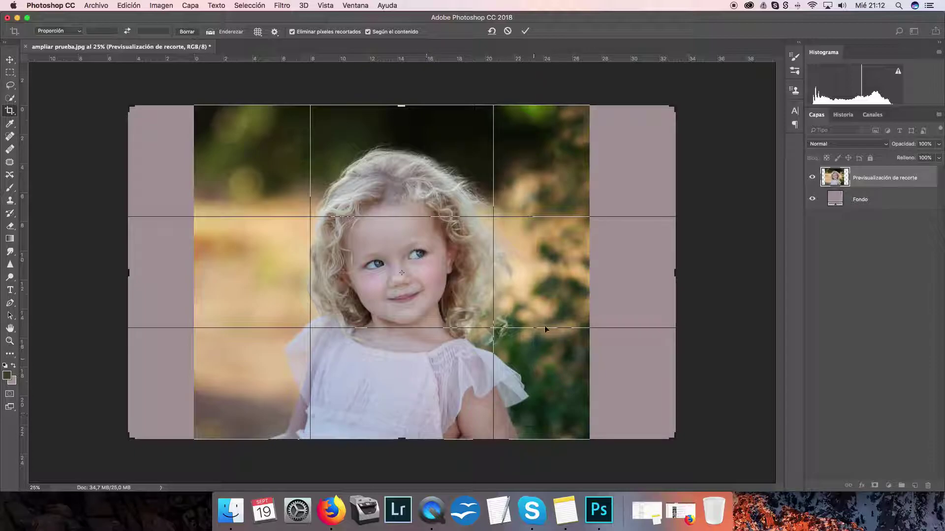
click(526, 32)
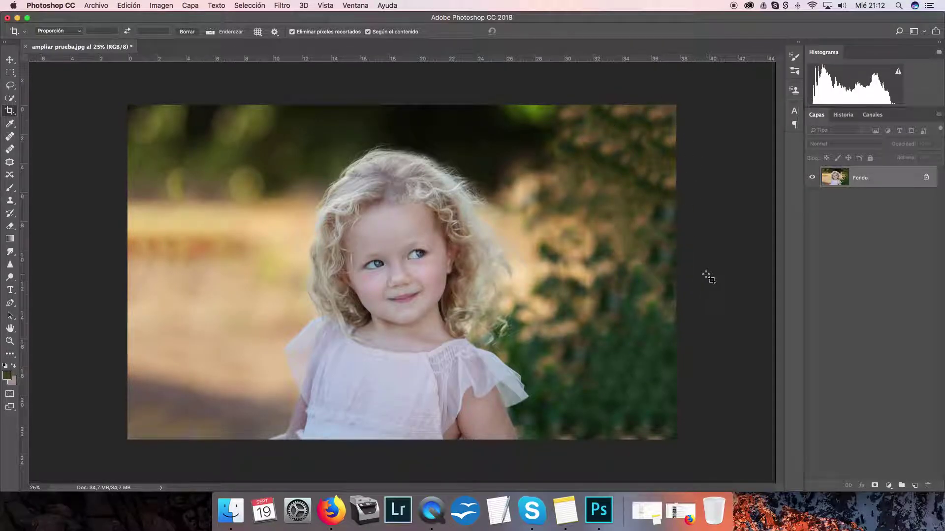
- Duplicate Fondo as Fondo copia and patch spots in the upper-left and top-edge background
drag(881, 181, 915, 485)
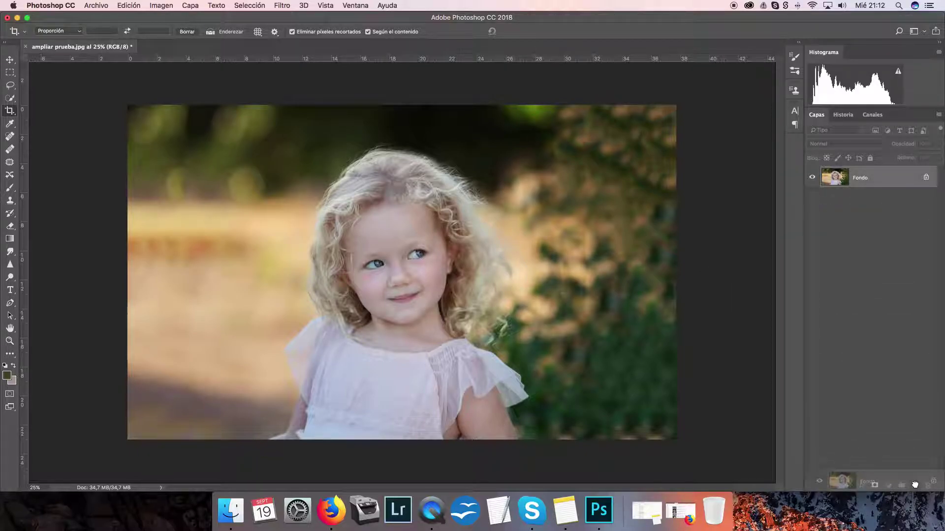
drag(915, 484, 915, 485)
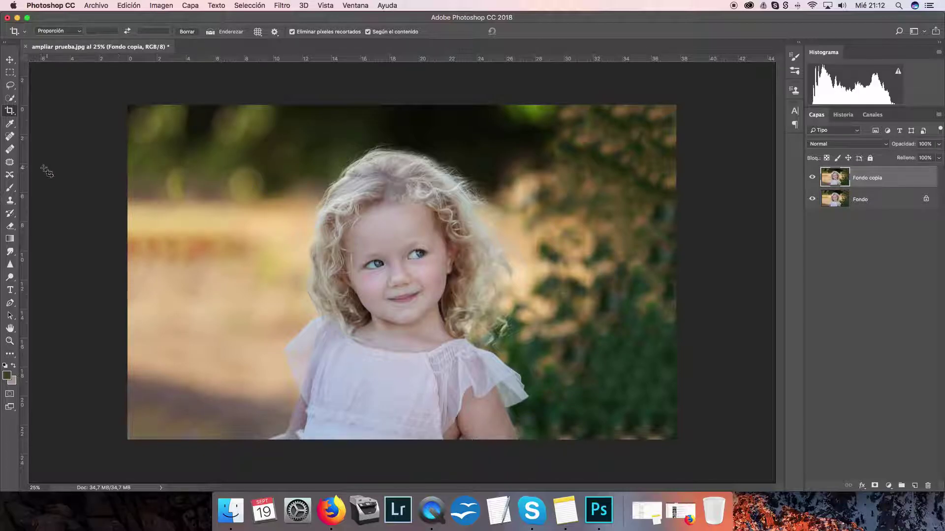
click(9, 163)
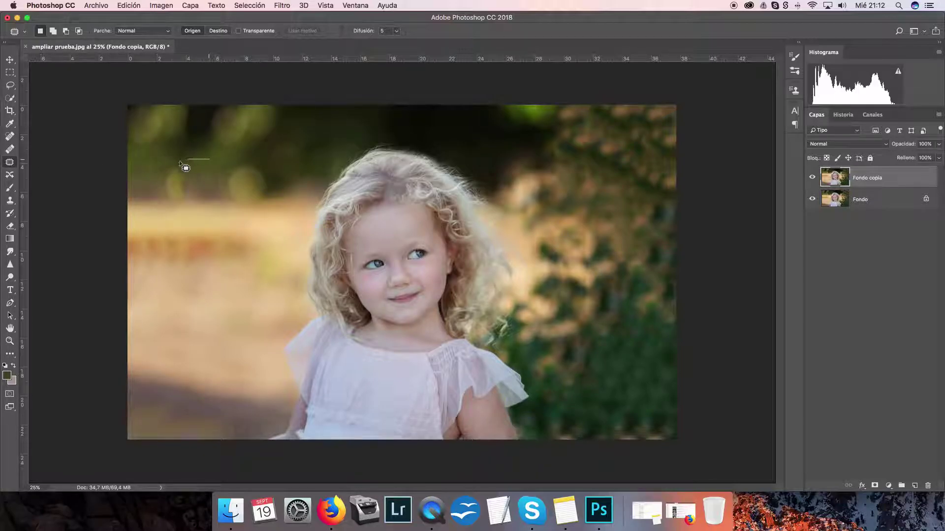
mouse_move(211, 170)
mouse_down()
mouse_move(210, 163)
mouse_move(242, 155)
mouse_move(161, 167)
mouse_move(213, 184)
mouse_up()
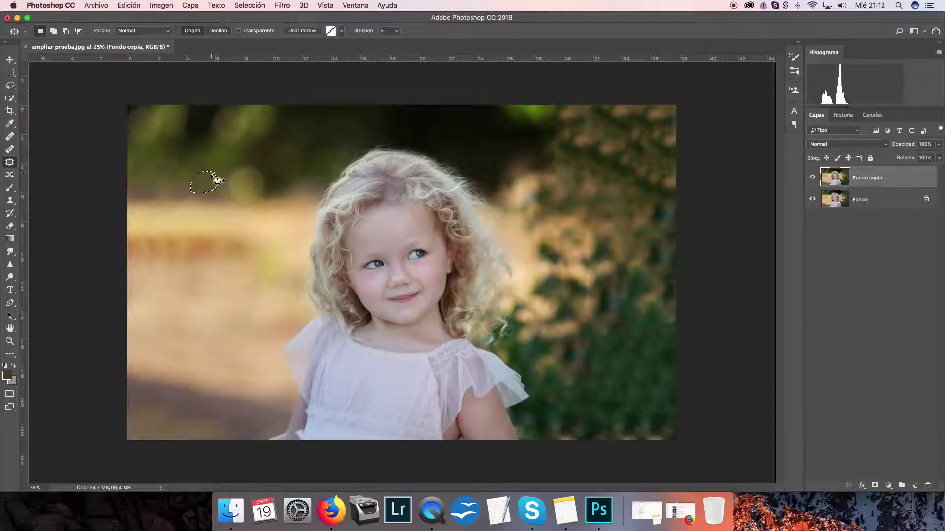
click(221, 173)
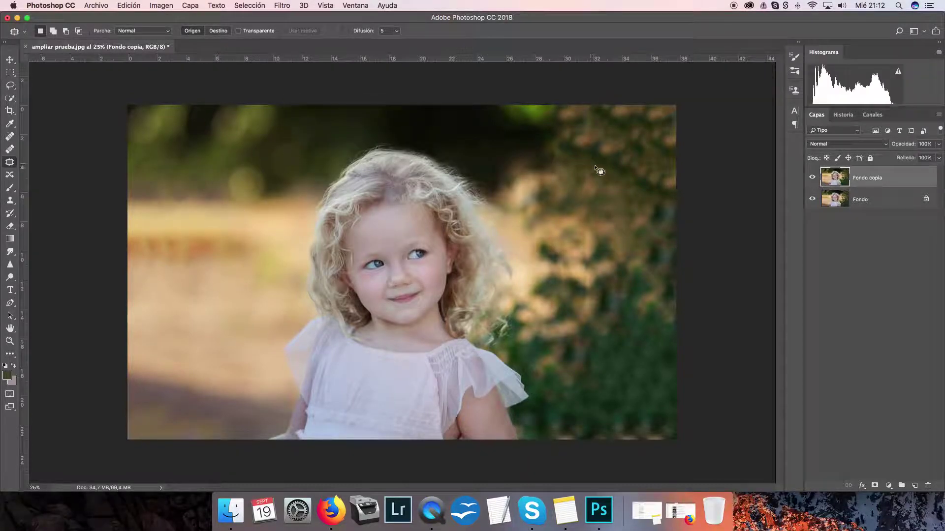
mouse_move(554, 103)
mouse_down()
mouse_move(522, 139)
mouse_move(570, 112)
mouse_move(488, 111)
mouse_up()
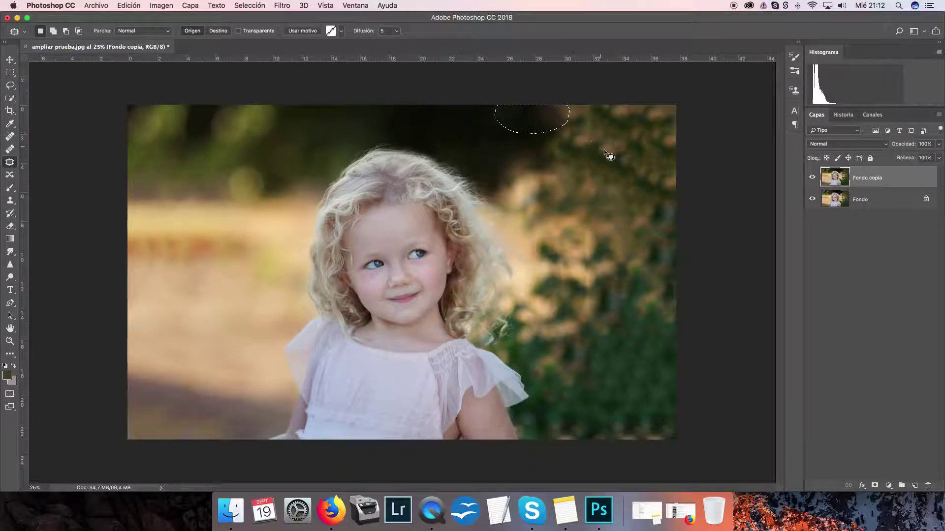
click(574, 155)
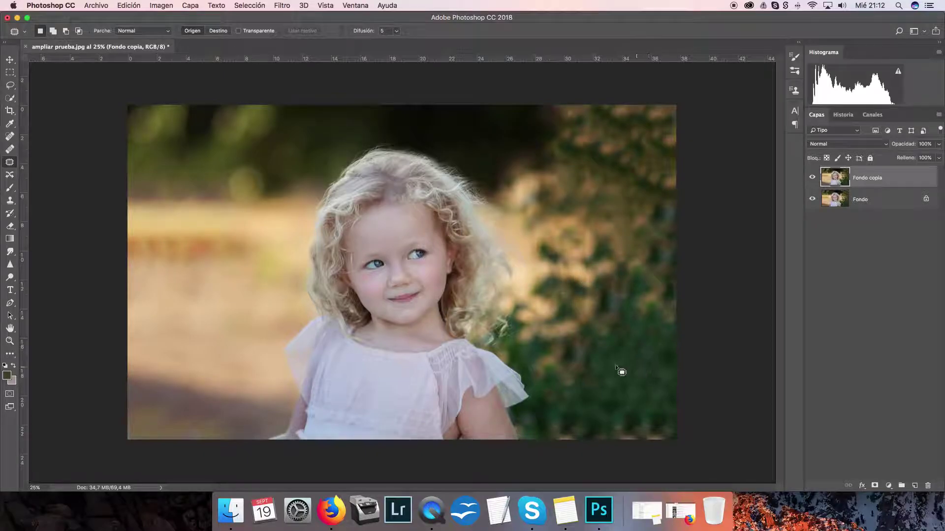
- Patch the right-side foliage beside the girl's shoulder and in the lower right
mouse_move(620, 251)
mouse_down()
mouse_move(602, 256)
mouse_move(615, 255)
mouse_move(594, 343)
mouse_move(593, 278)
mouse_up()
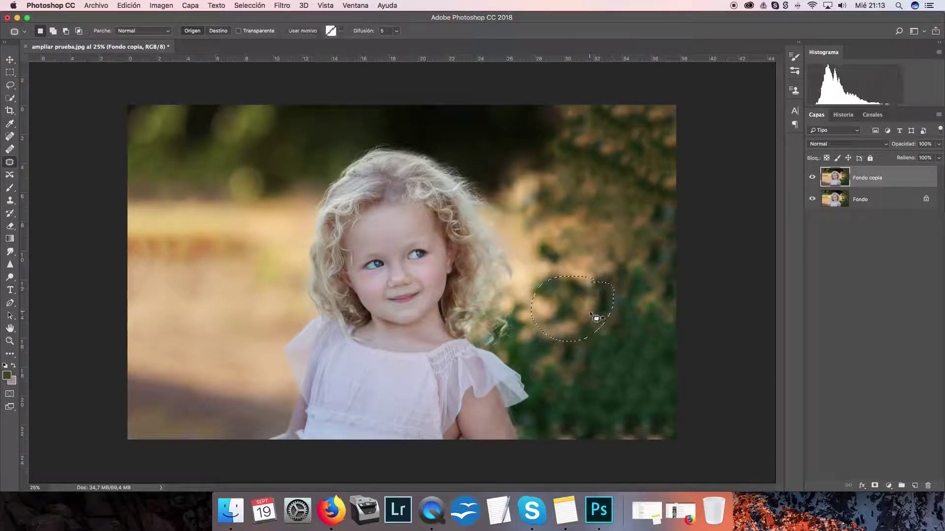
drag(600, 317, 633, 342)
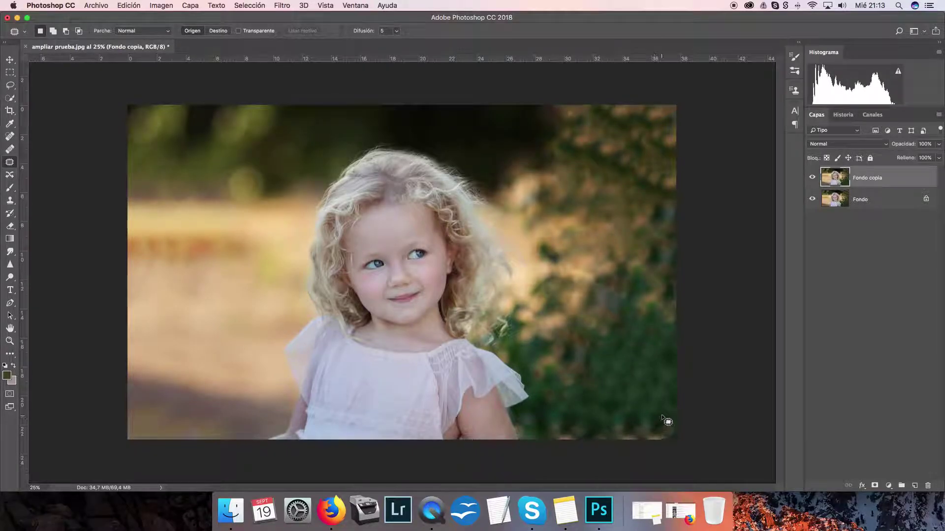
drag(664, 422, 651, 427)
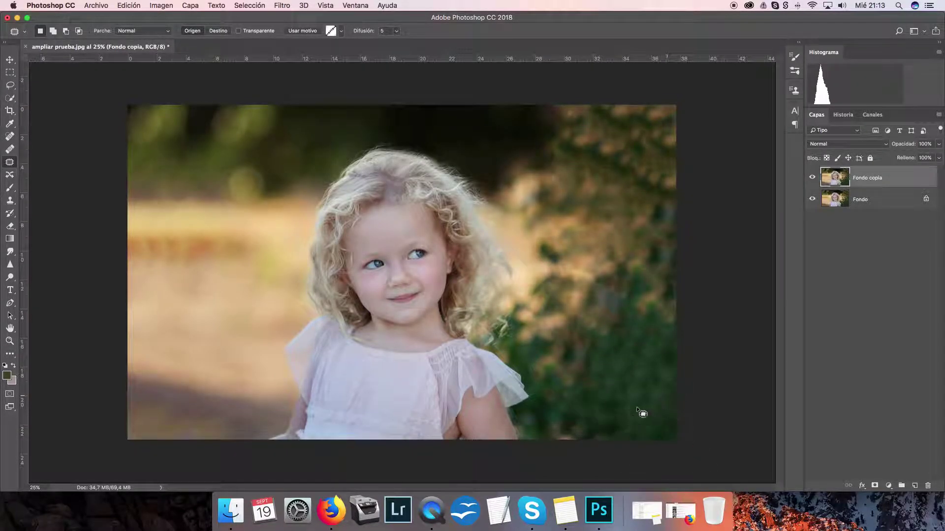
drag(585, 420, 586, 423)
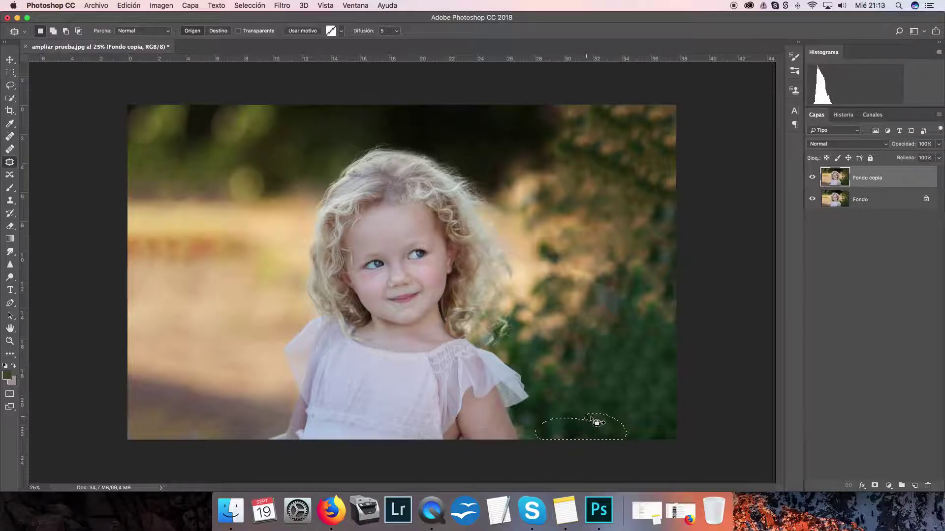
drag(609, 368, 630, 392)
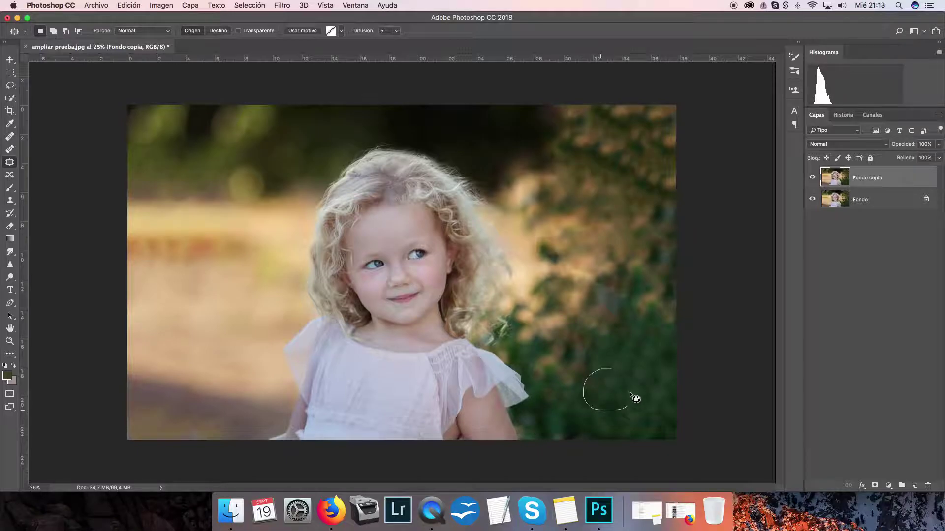
click(655, 400)
- Patch more of the right-side foliage near the image's right edge
drag(582, 297, 633, 325)
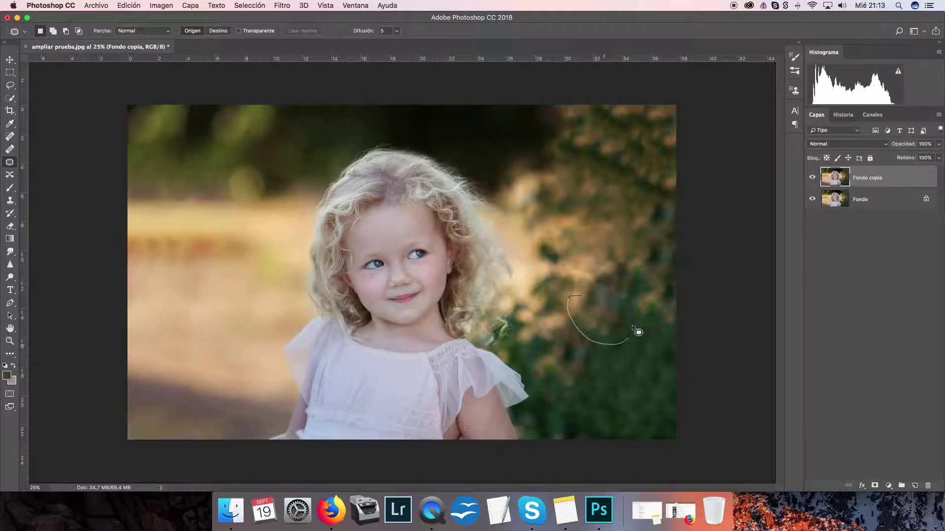
drag(588, 305, 660, 334)
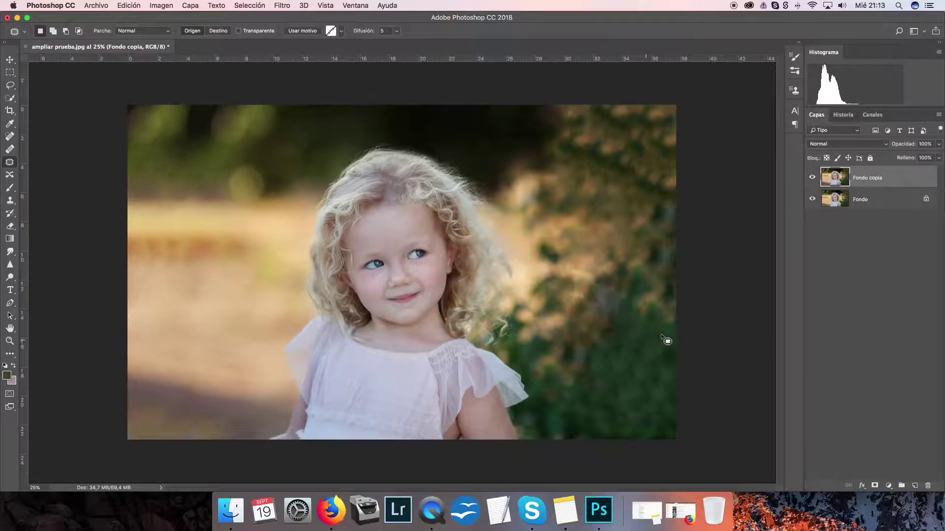
mouse_move(661, 272)
mouse_down()
mouse_move(628, 284)
mouse_move(662, 273)
mouse_up()
drag(645, 306, 633, 400)
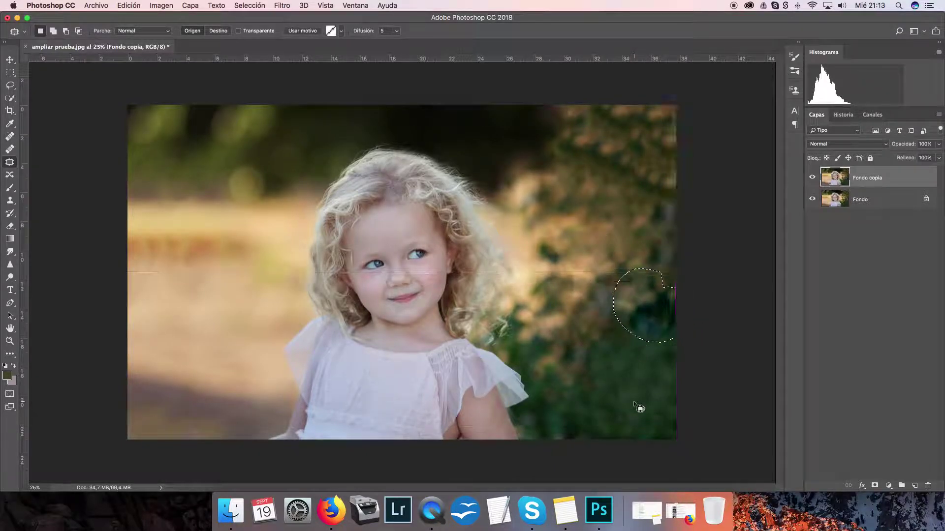
mouse_move(661, 344)
mouse_down()
mouse_move(656, 353)
mouse_move(659, 313)
mouse_move(664, 384)
mouse_up()
- Patch three areas of the upper-right foliage, deselecting after each
mouse_move(618, 143)
mouse_down()
mouse_move(625, 161)
mouse_move(610, 205)
mouse_up()
key(super+d)
mouse_move(671, 159)
mouse_down()
mouse_move(635, 167)
mouse_move(638, 222)
mouse_up()
key(super+d)
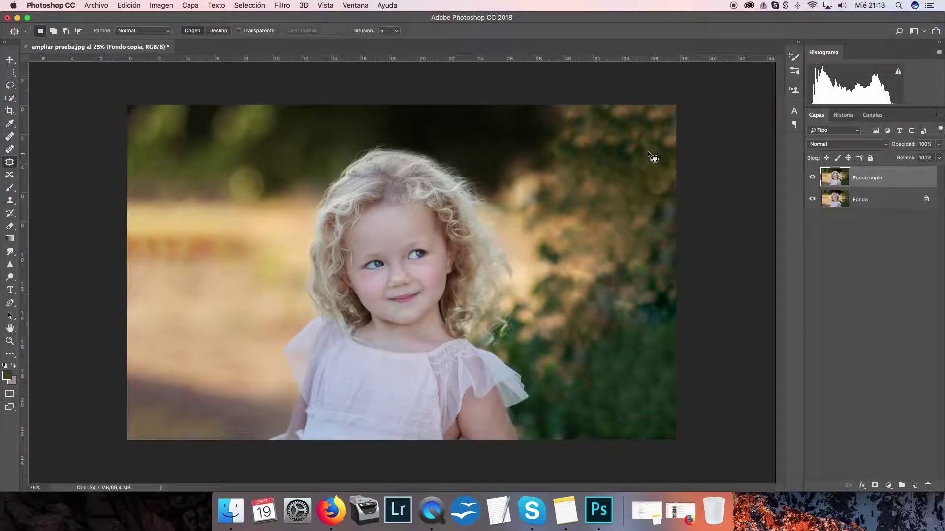
mouse_move(593, 168)
mouse_down()
mouse_move(580, 123)
mouse_move(628, 196)
mouse_up()
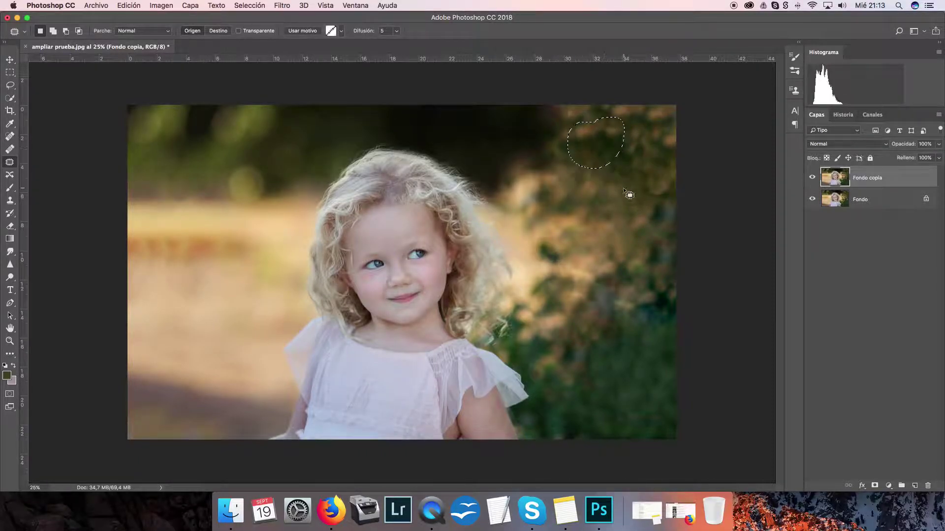
key(super+d)
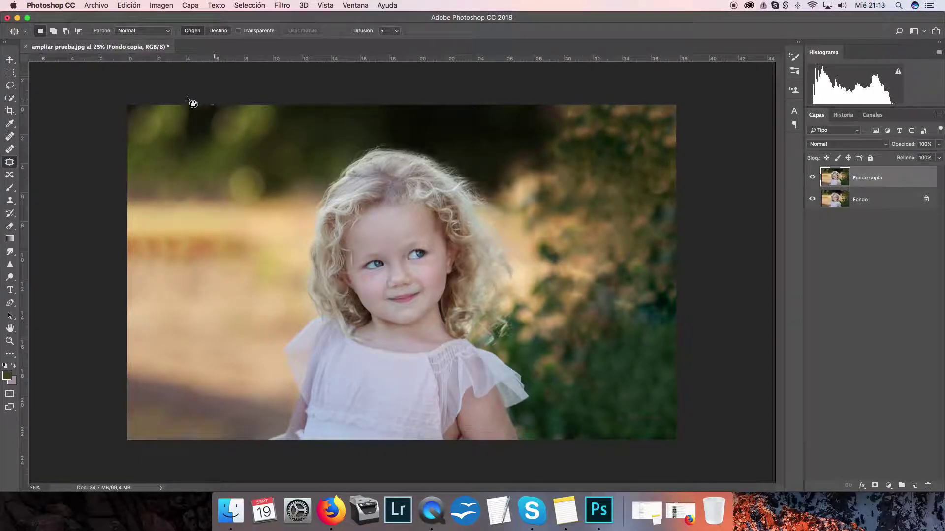
- Patch two spots in the top-left background, leaving no selection active
drag(193, 104, 291, 131)
key(super+d)
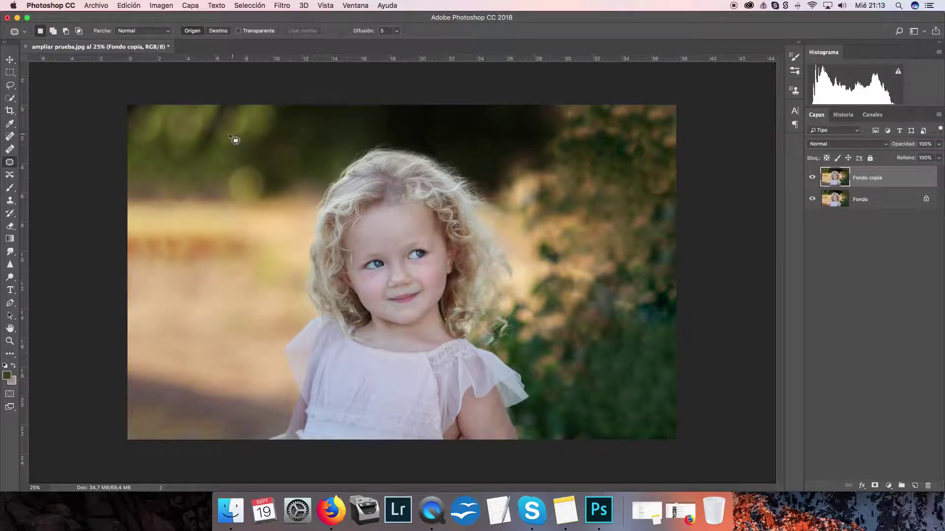
drag(208, 120, 217, 112)
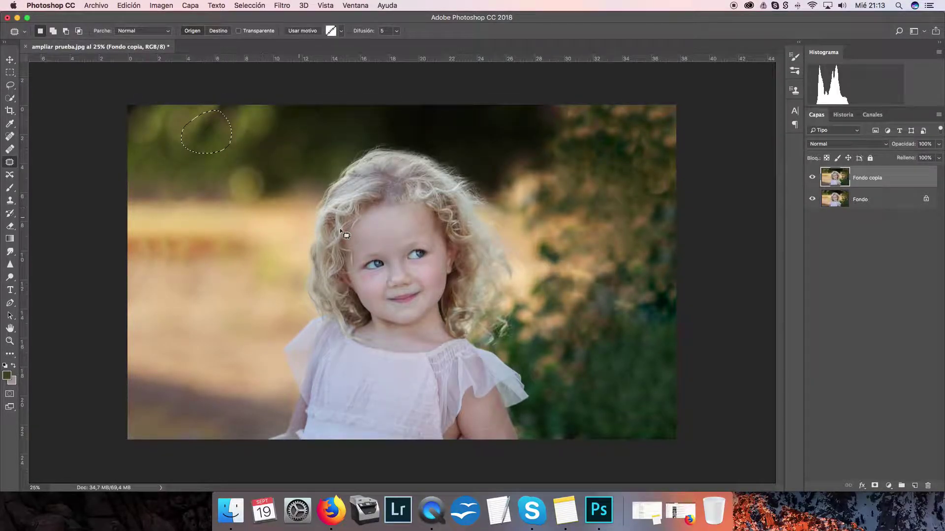
key(super+d)
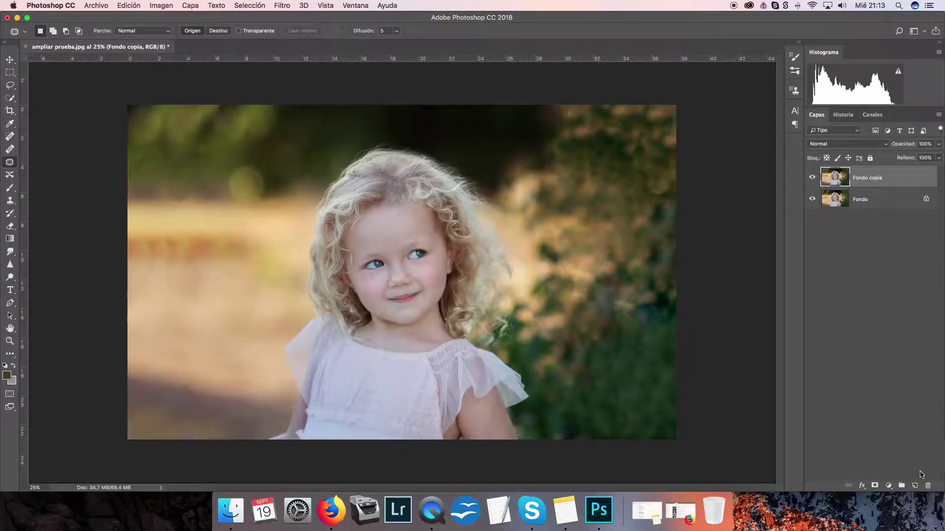
- Add empty layer Capa 1 and set the Brush to Trama blend mode at 34% opacity
click(915, 485)
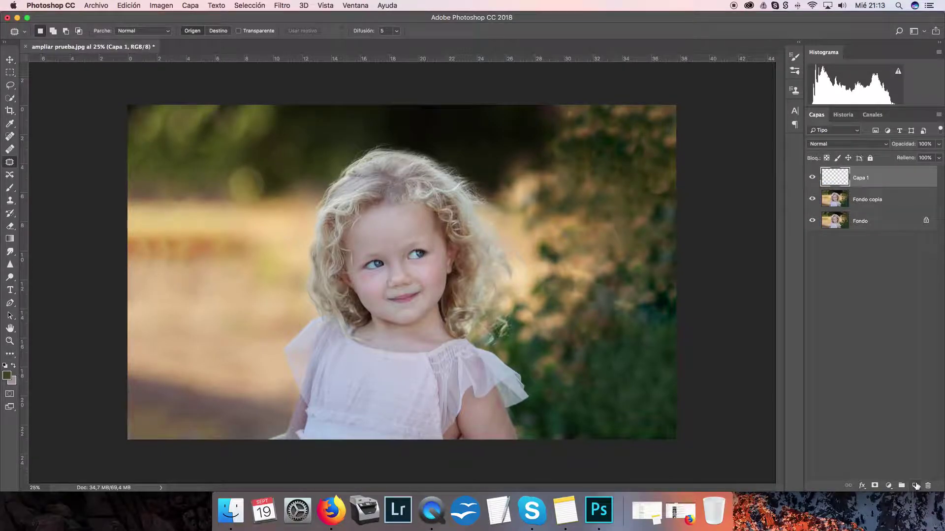
click(10, 189)
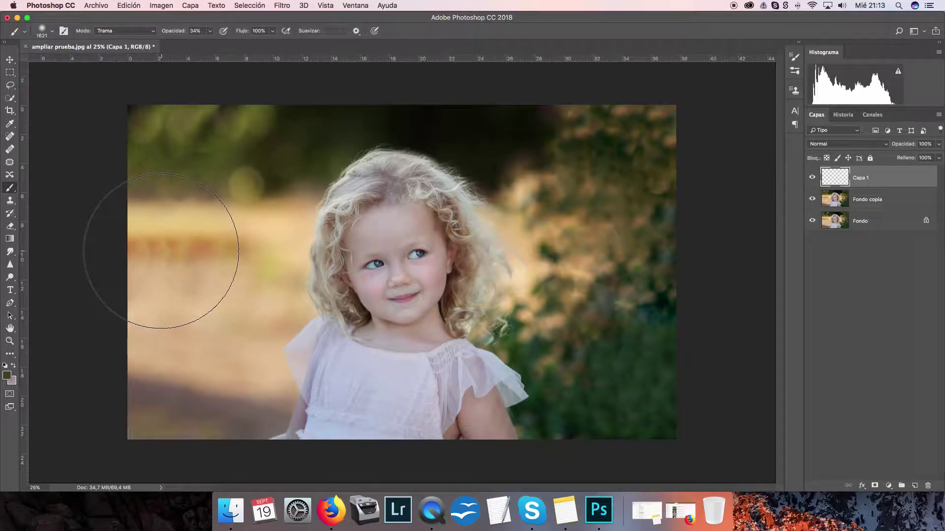
click(123, 31)
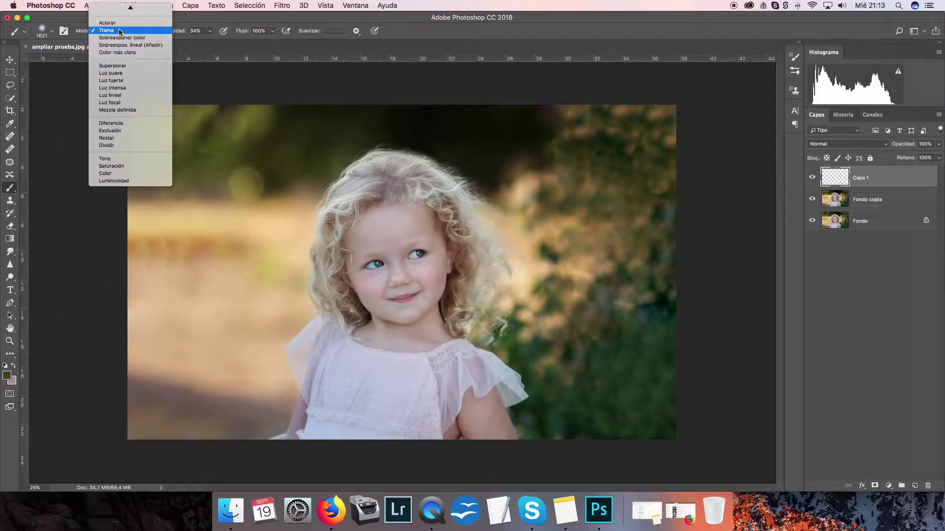
click(115, 127)
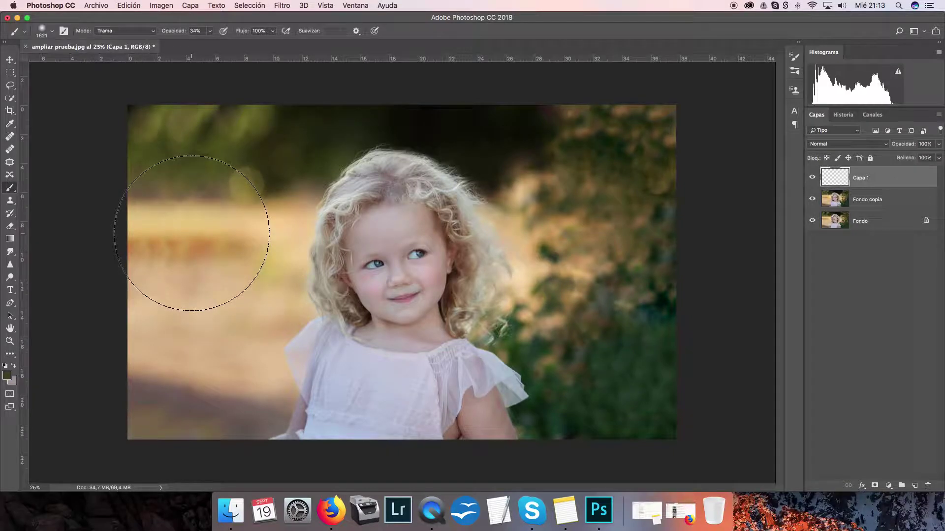
- Paint sampled photo colours over the upper-left background and the bright upper-right bokeh
alt+click(197, 224)
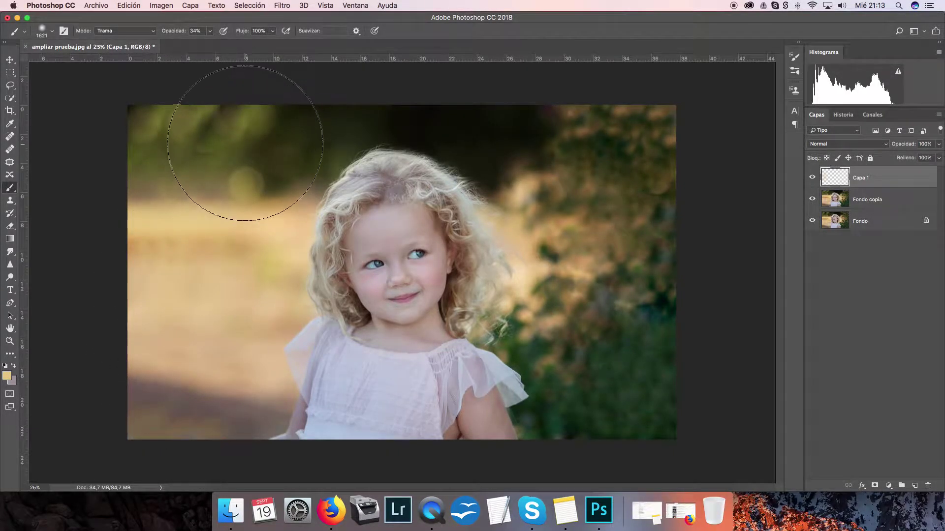
alt+click(236, 145)
drag(252, 138, 158, 210)
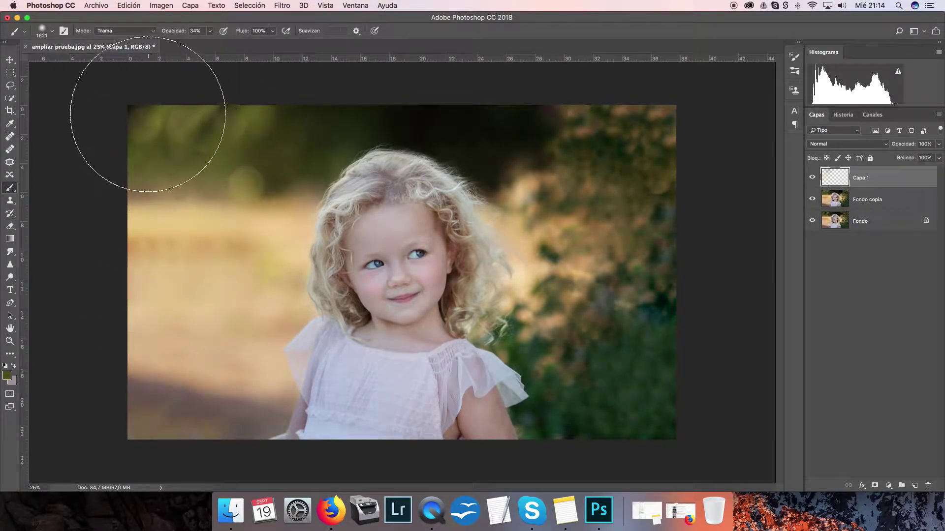
alt+click(547, 125)
alt+click(660, 219)
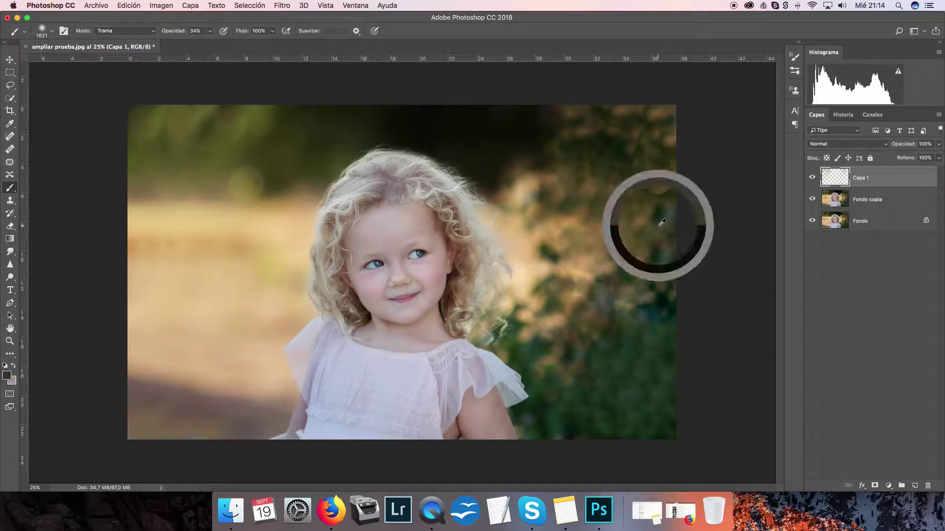
alt+click(517, 141)
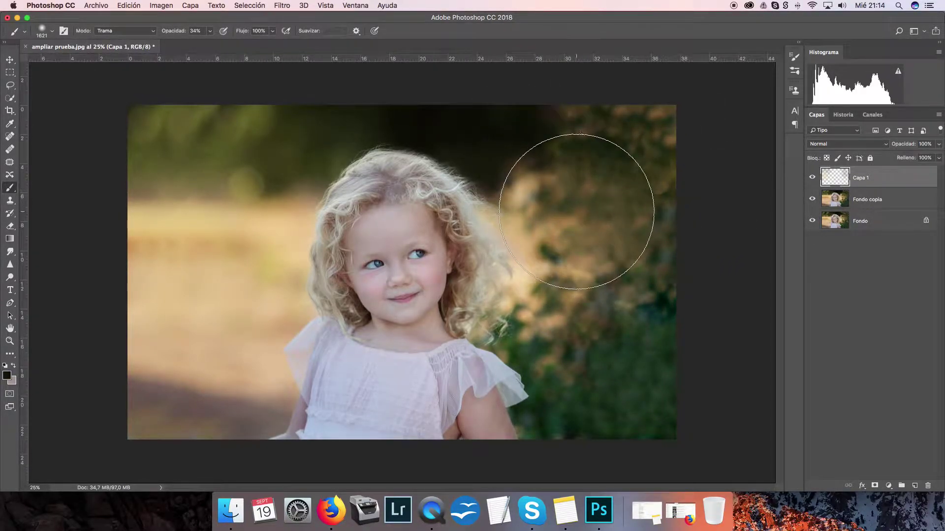
mouse_move(574, 211)
mouse_down()
mouse_move(642, 317)
mouse_move(626, 395)
mouse_up()
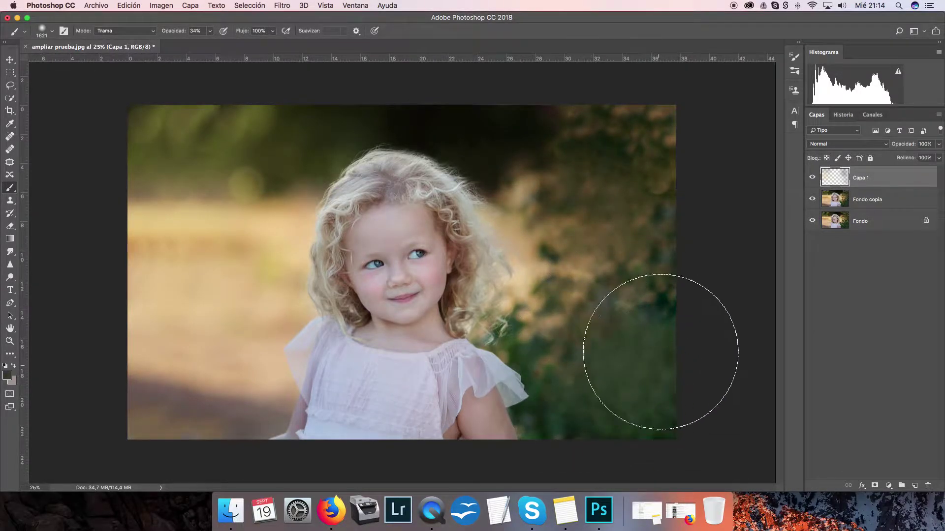
- Paint sampled dark green over the dark top-centre background
alt+click(665, 295)
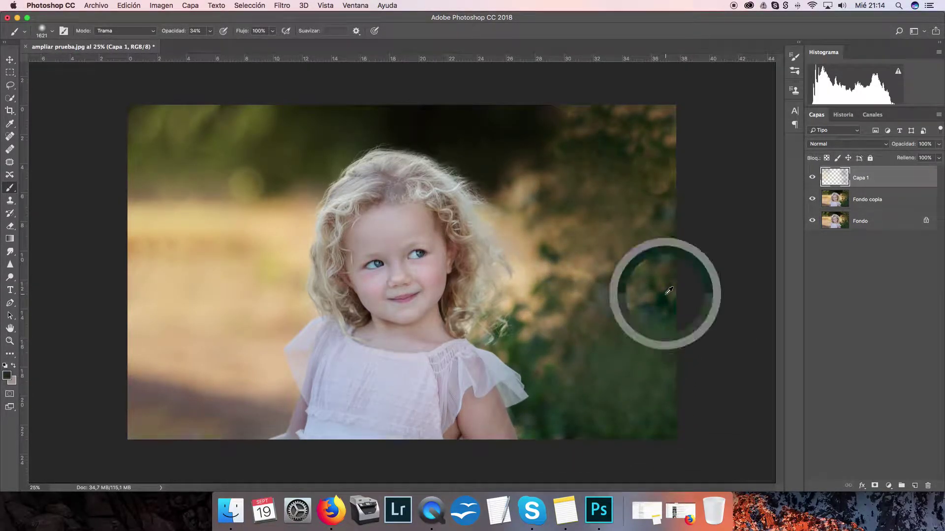
alt+click(641, 173)
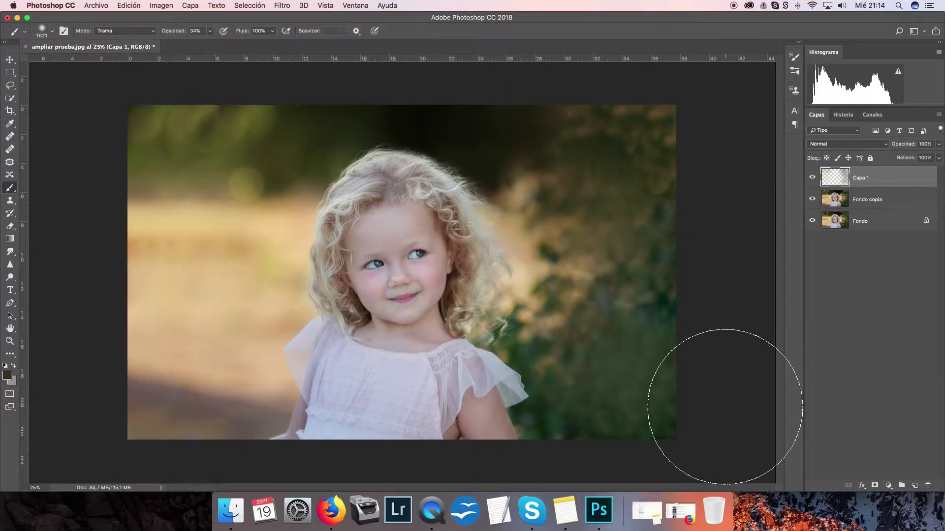
mouse_move(516, 106)
mouse_down()
mouse_move(450, 84)
mouse_move(394, 84)
mouse_up()
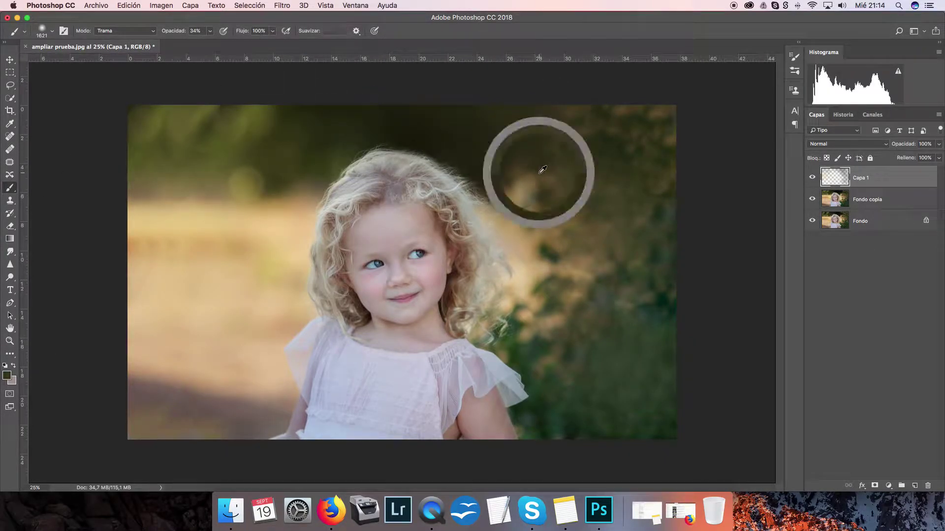
- Set Capa 1 to 85% opacity and ready a Según el contenido crop of the whole image
click(939, 144)
mouse_move(938, 156)
mouse_down()
mouse_move(857, 157)
mouse_move(931, 161)
mouse_up()
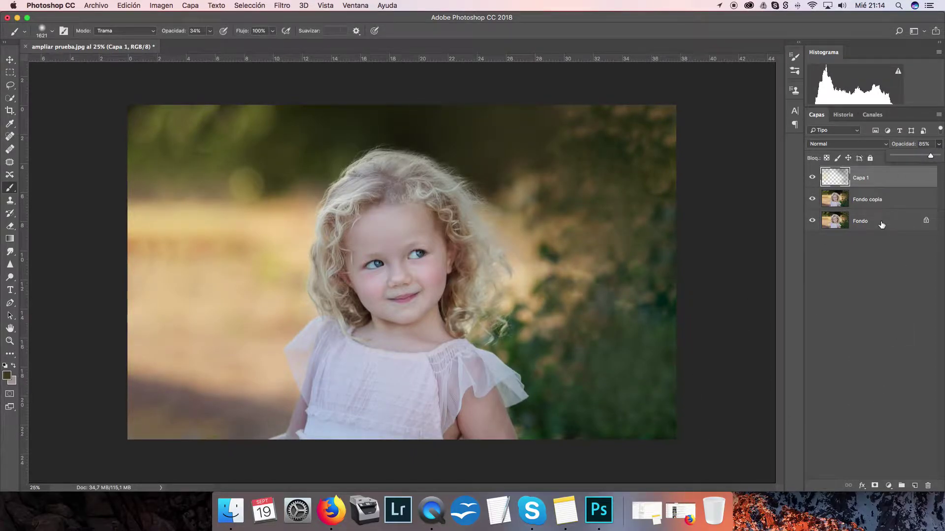
click(10, 110)
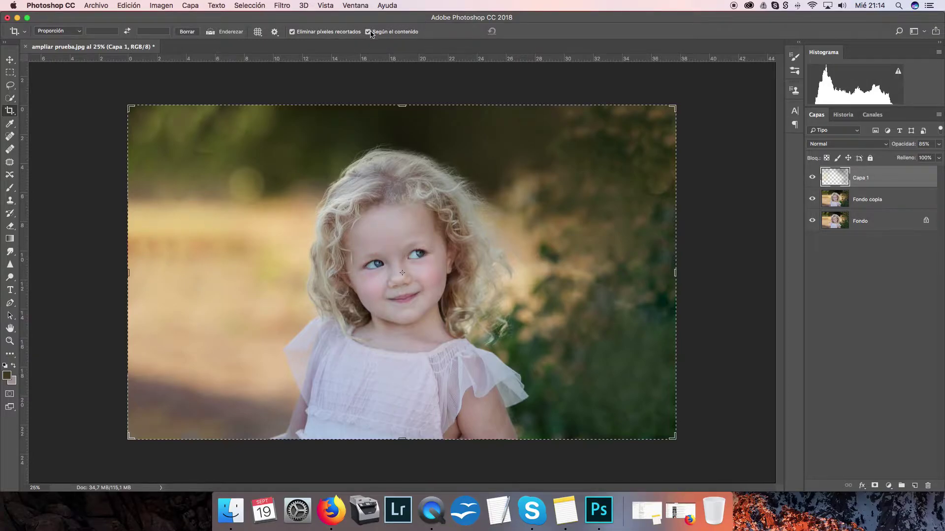
- Dismiss the pending crop with No recortar, switching to the Rectangular Marquee tool
click(696, 89)
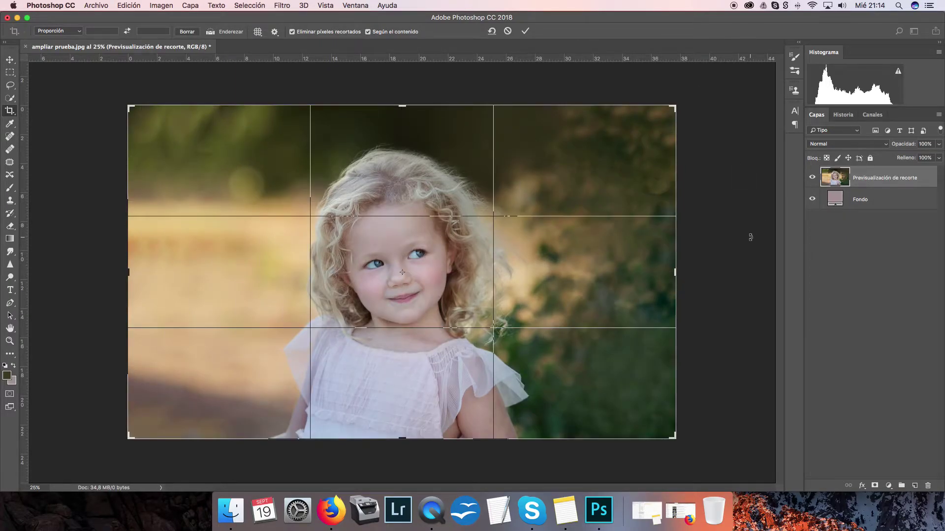
click(10, 73)
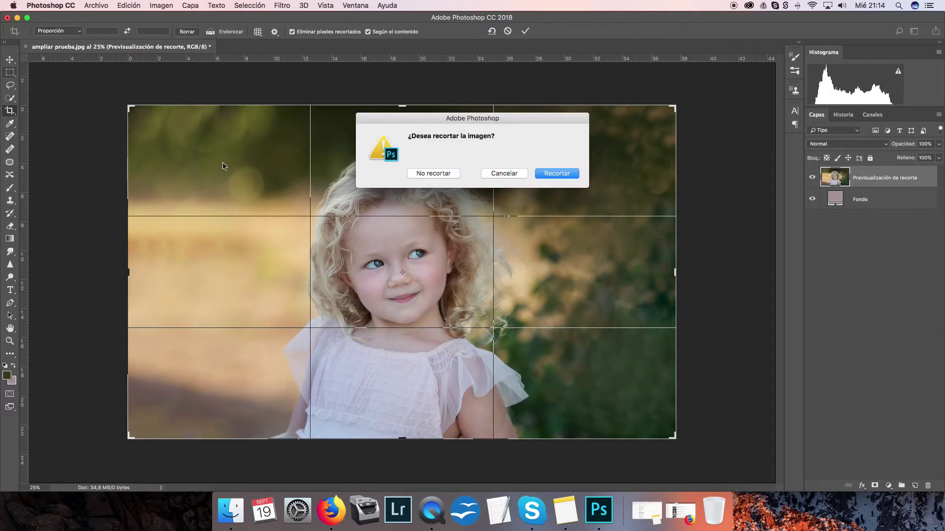
click(437, 174)
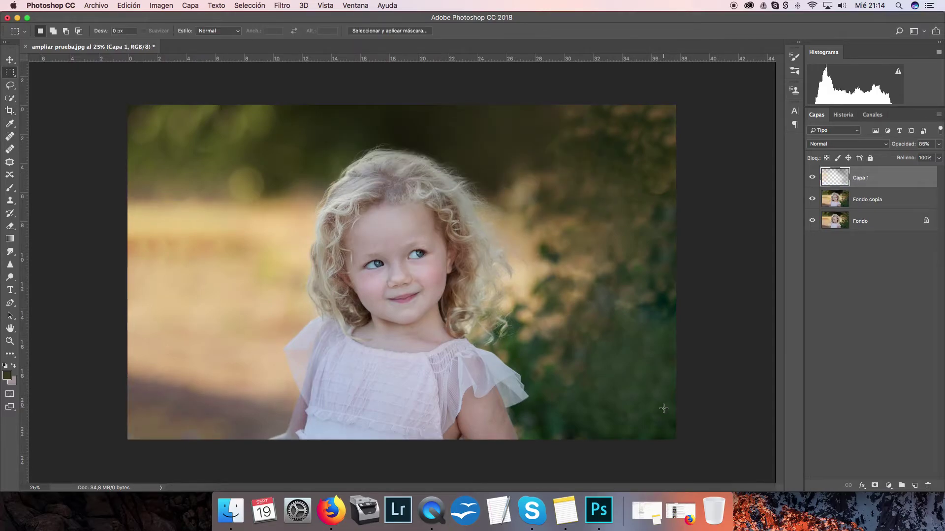